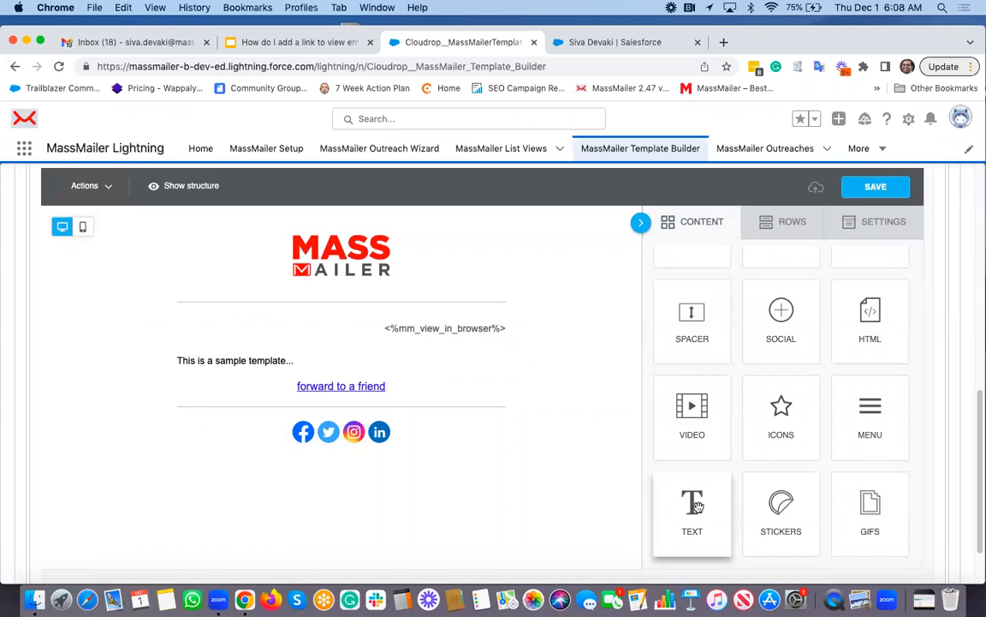
- Inspect the view-in-browser merge text block in the email template
click(522, 330)
click(386, 329)
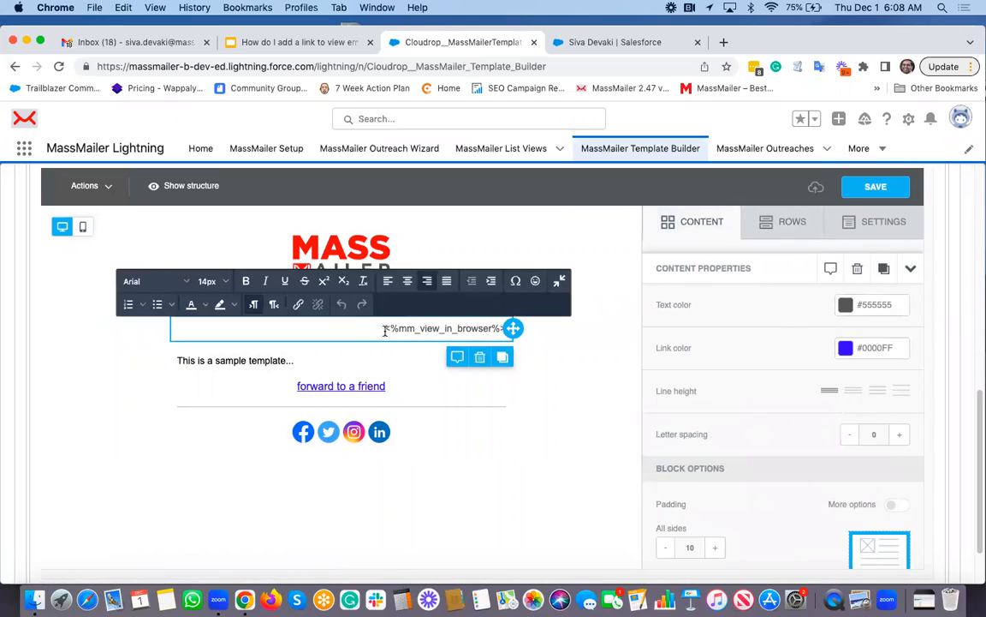
drag(385, 331, 457, 336)
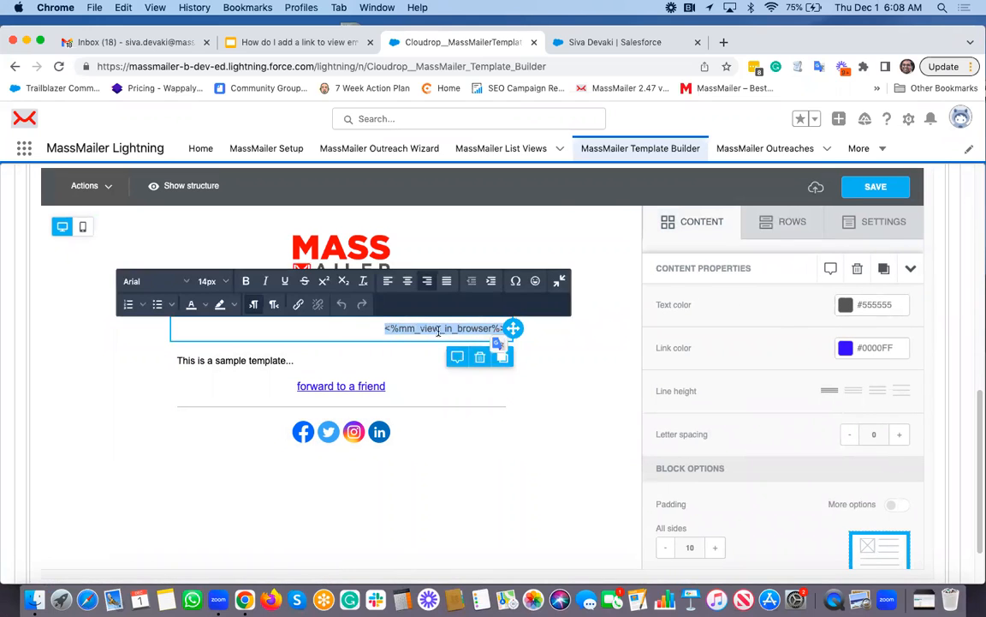
click(564, 357)
click(564, 356)
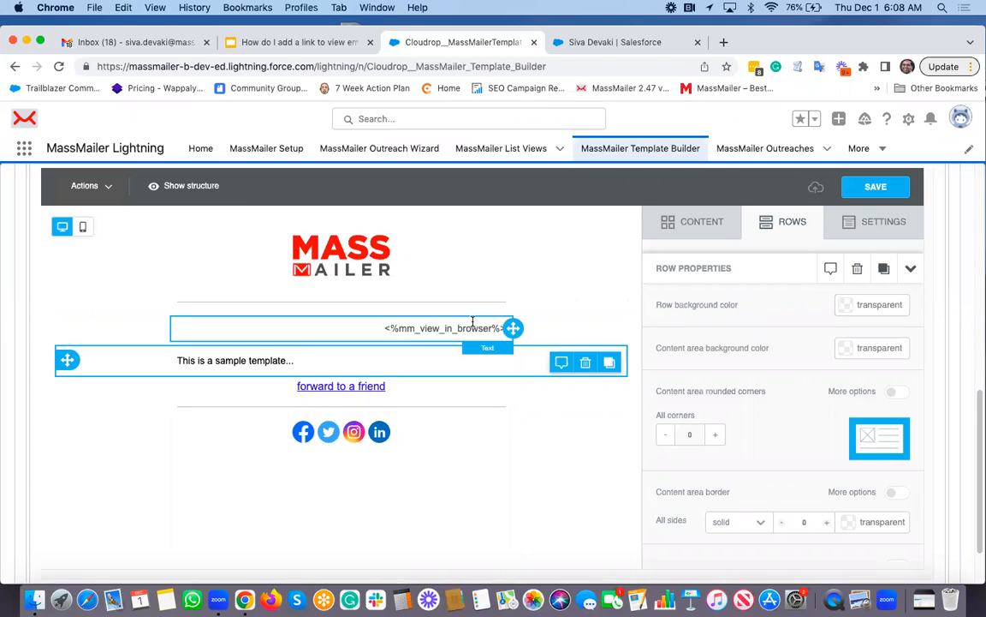
- Split the 'forward to a friend' HTML block's code into separate lines and copy its link anchor
click(399, 387)
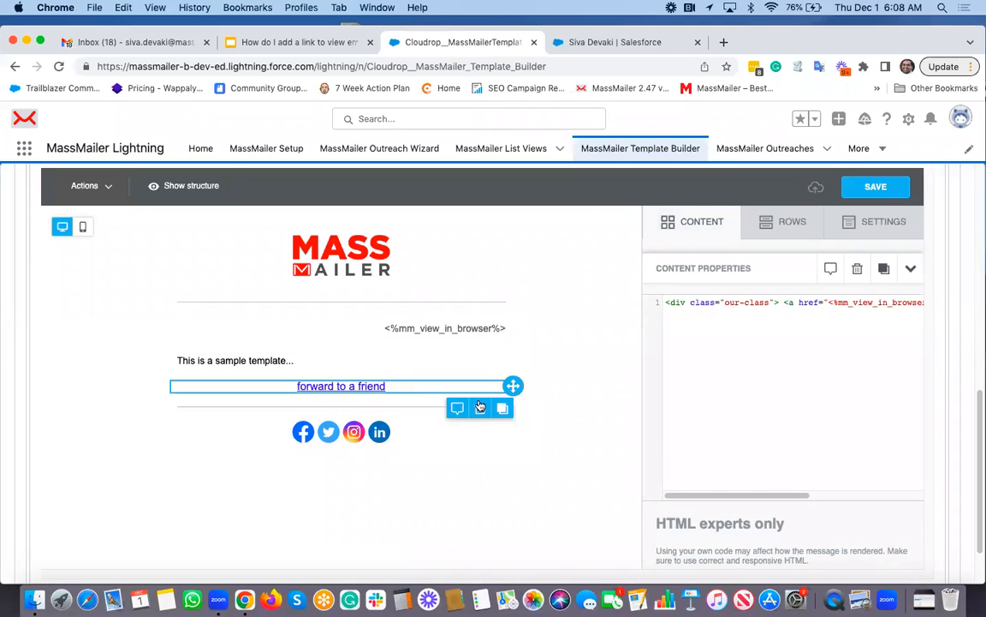
scroll(862, 336, right, 5)
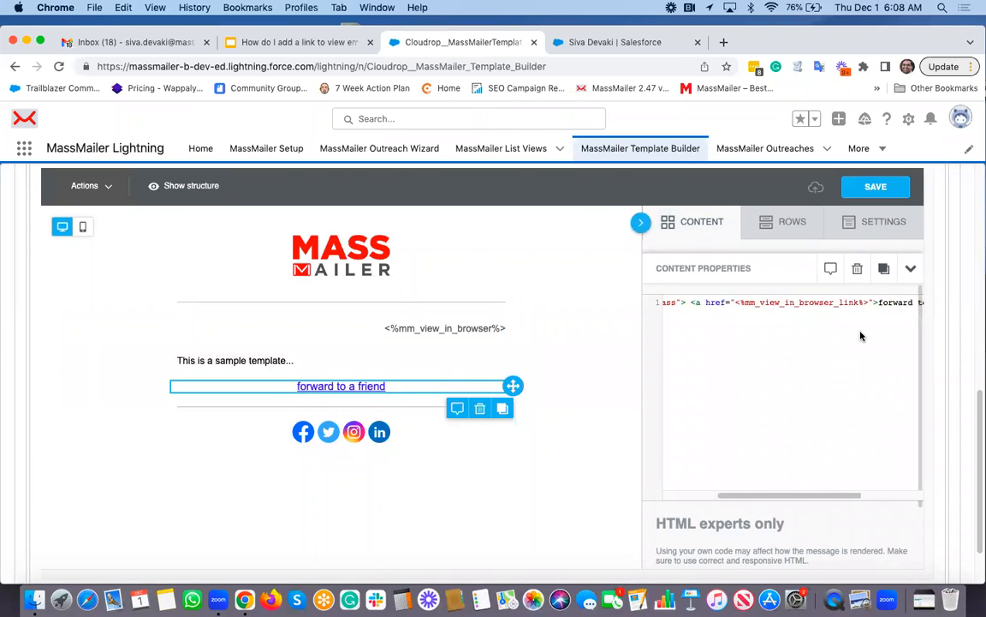
scroll(861, 336, left, 5)
click(785, 302)
key(Return)
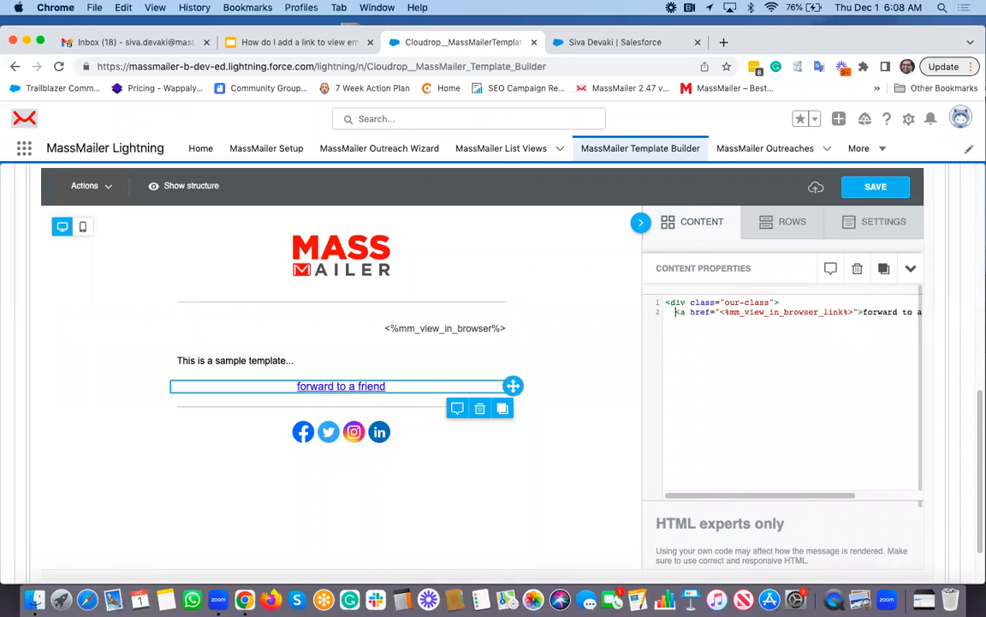
click(865, 312)
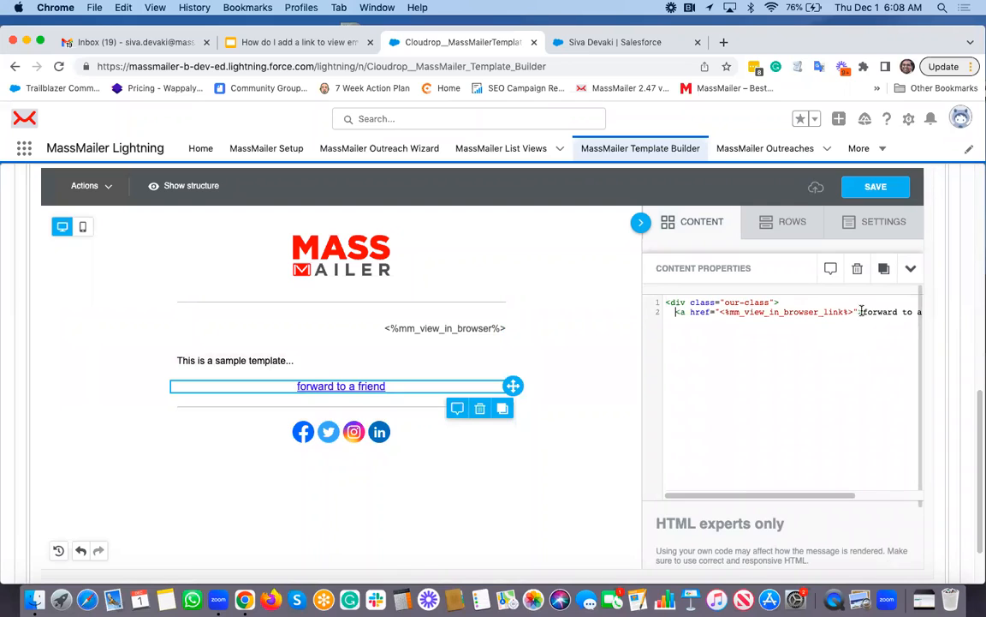
key(Return)
click(801, 322)
key(Return)
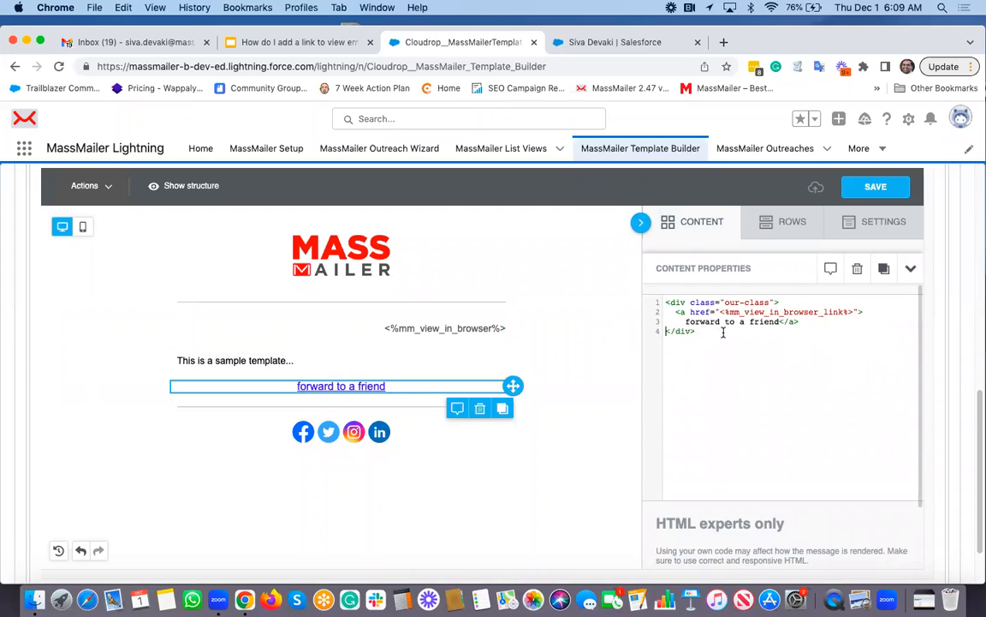
shift+click(814, 321)
key(super+c)
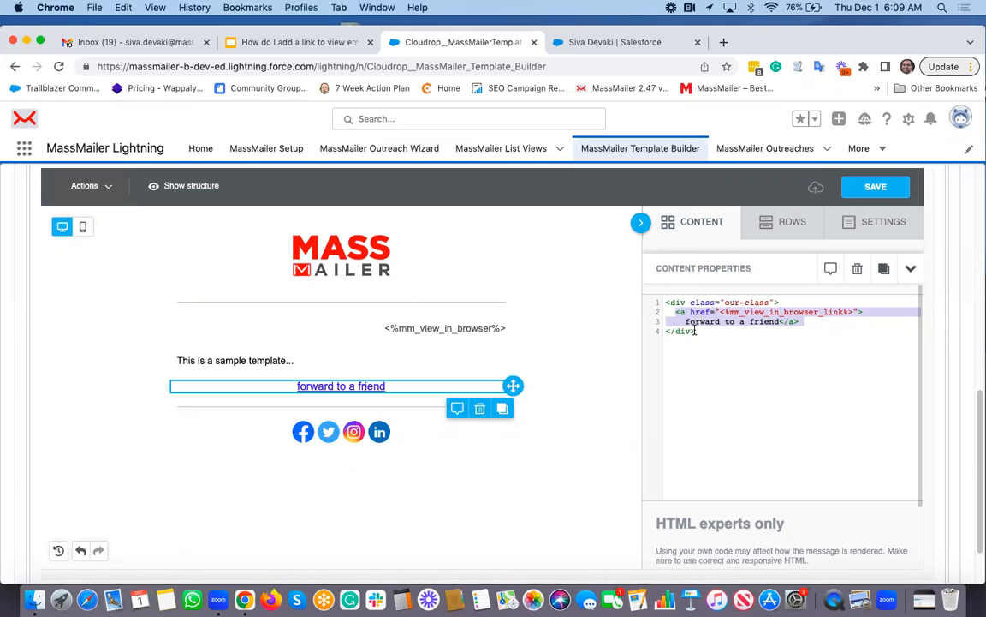
- Add a new HTML block below the social icons
click(696, 225)
scroll(716, 352, down, 2)
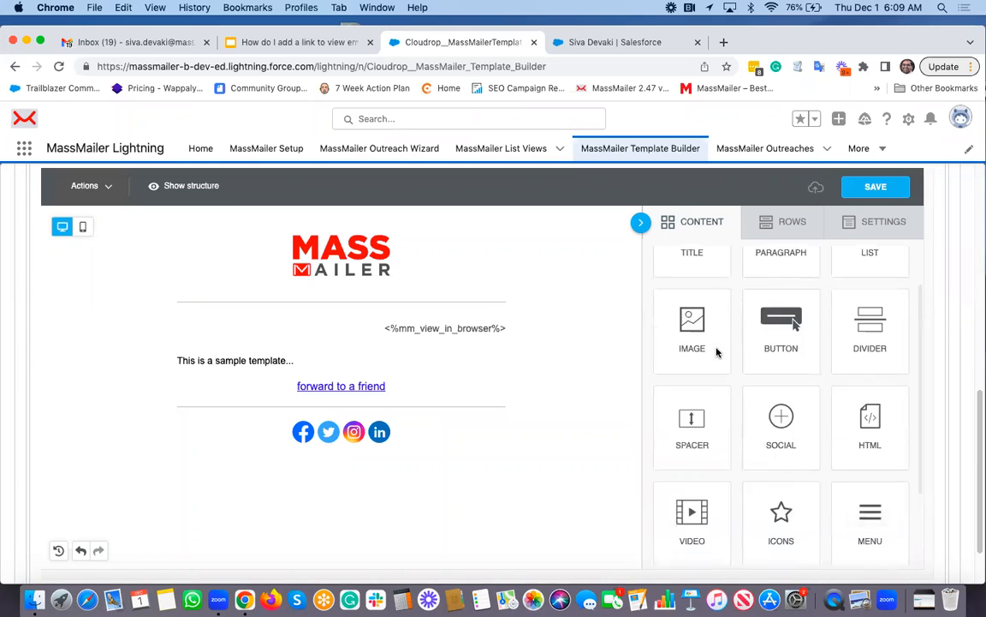
scroll(717, 352, down, 5)
scroll(728, 377, up, 2)
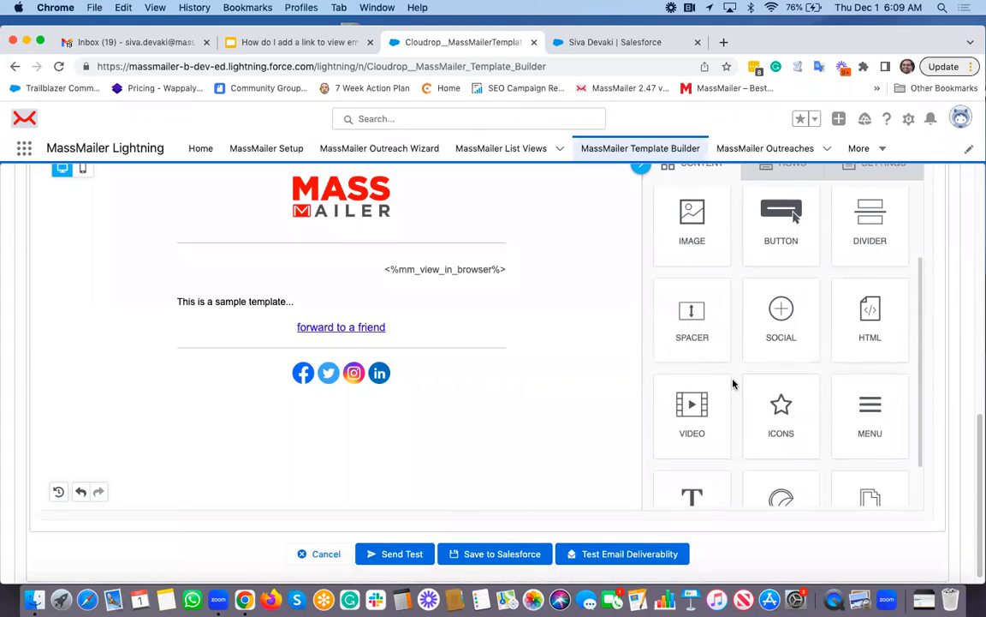
drag(857, 329, 386, 394)
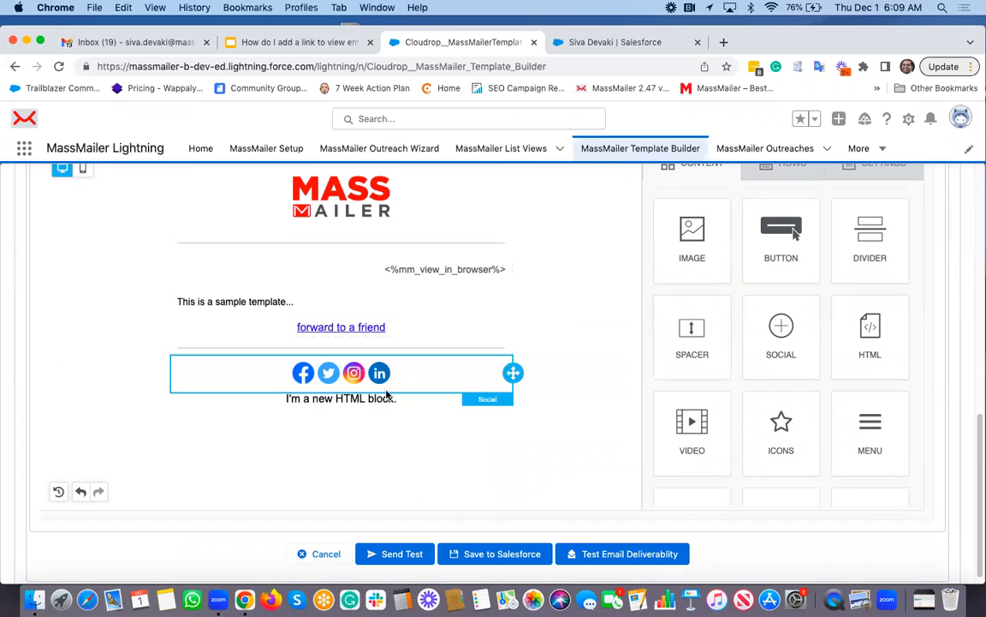
- Replace the new HTML block's placeholder text with the copied view-in-browser link anchor
click(367, 403)
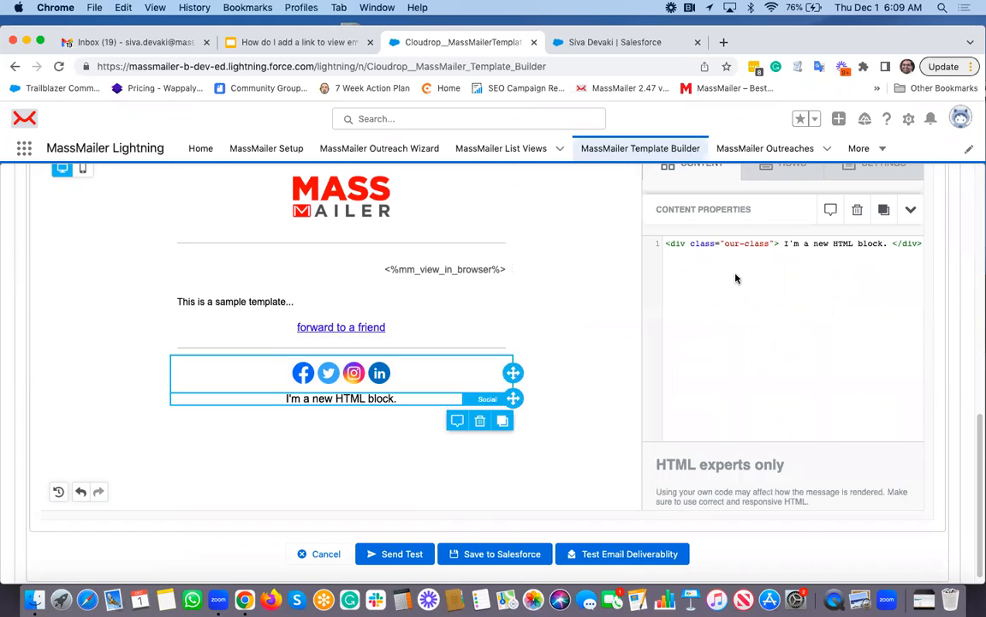
key(Return)
click(781, 253)
key(Return)
key(Return)
key(shift+Up)
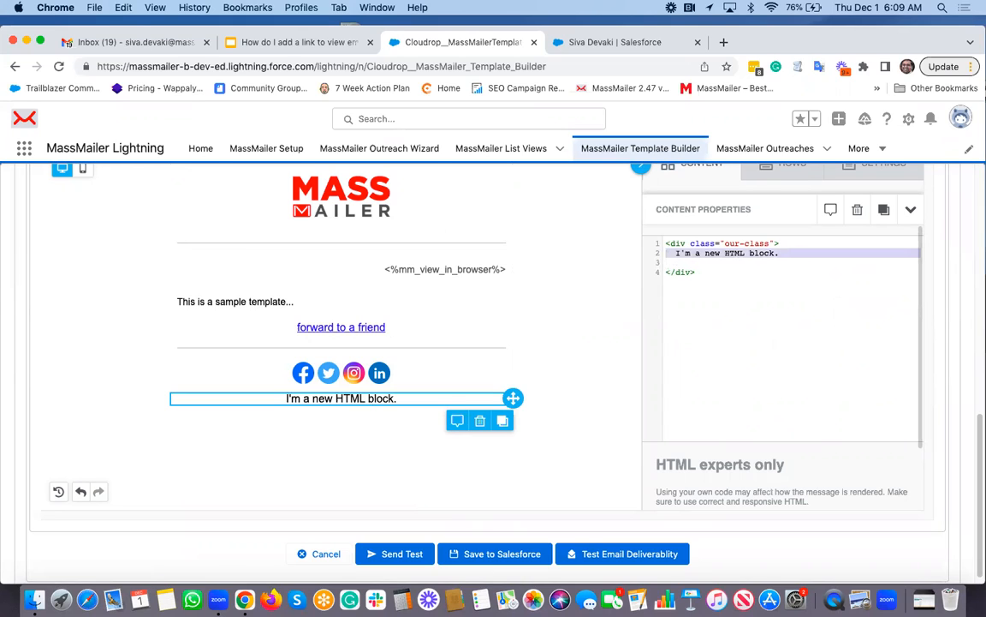
key(super+v)
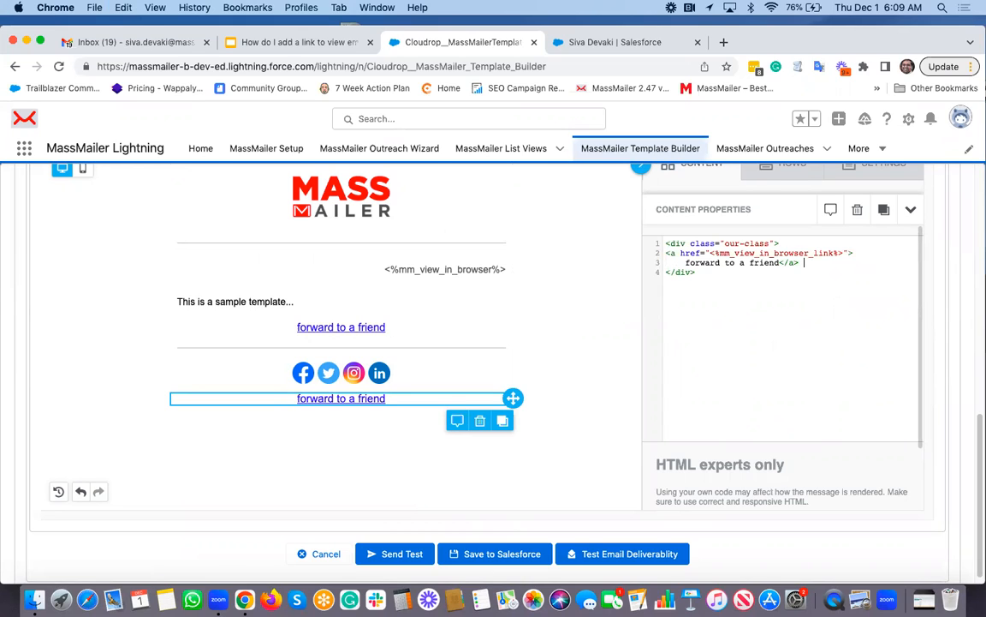
- Change the new link's text to 'forward to your colleague'
key(BackSpace)
key(BackSpace)
key(BackSpace)
key(BackSpace)
key(BackSpace)
key(BackSpace)
key(BackSpace)
key(BackSpace)
text(your colleague)
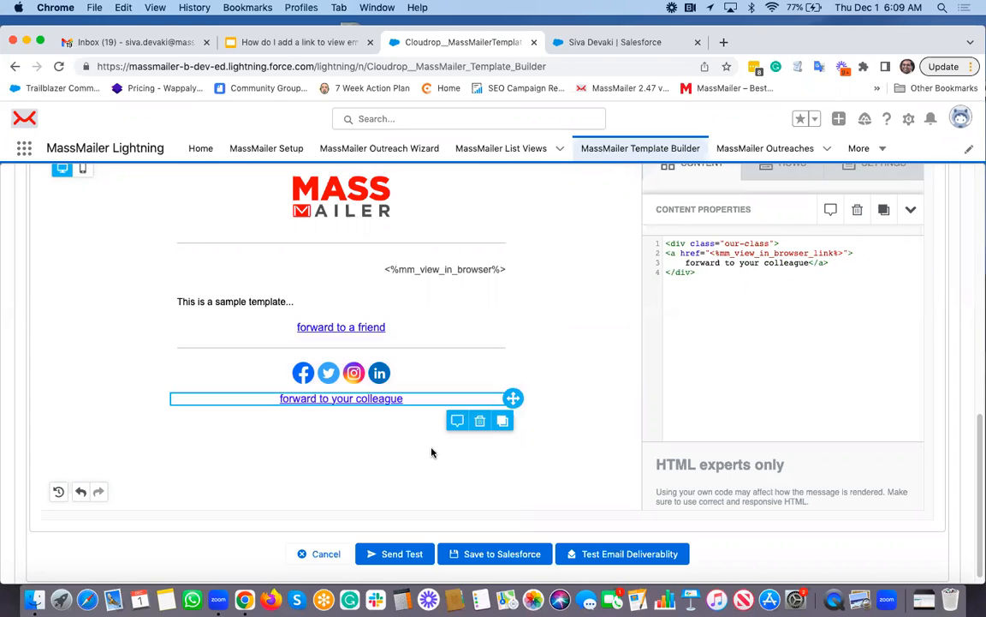
- Check the link's href code and save the template draft in the editor
click(710, 253)
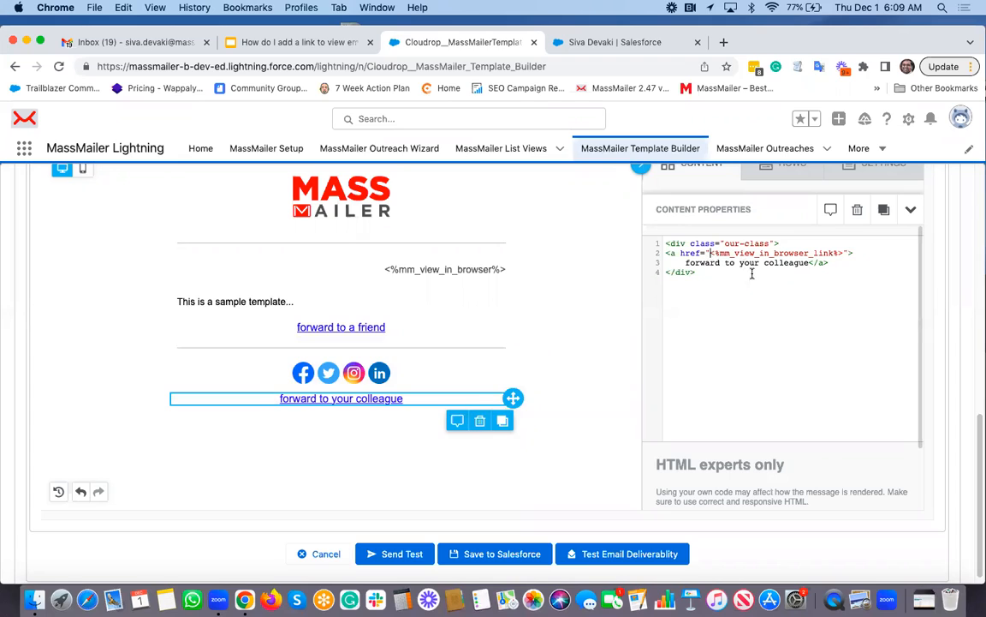
shift+click(845, 254)
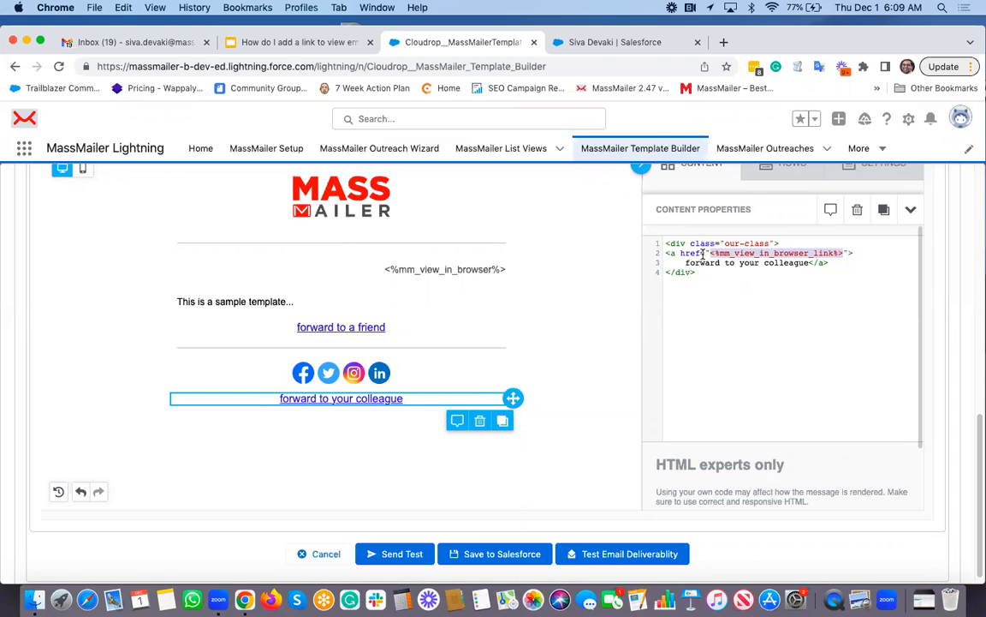
click(746, 271)
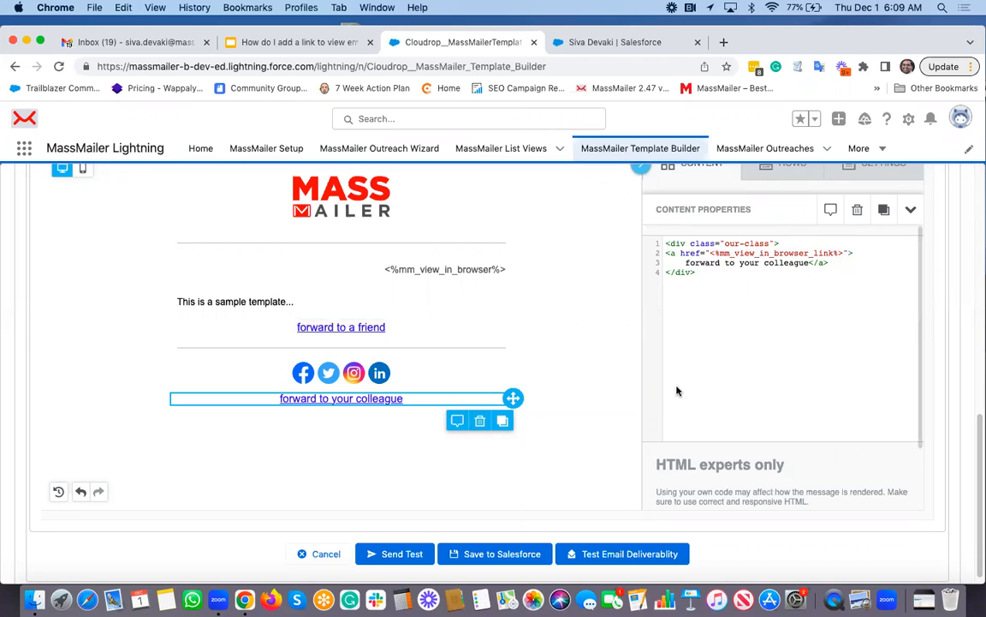
scroll(677, 391, up, 2)
click(885, 182)
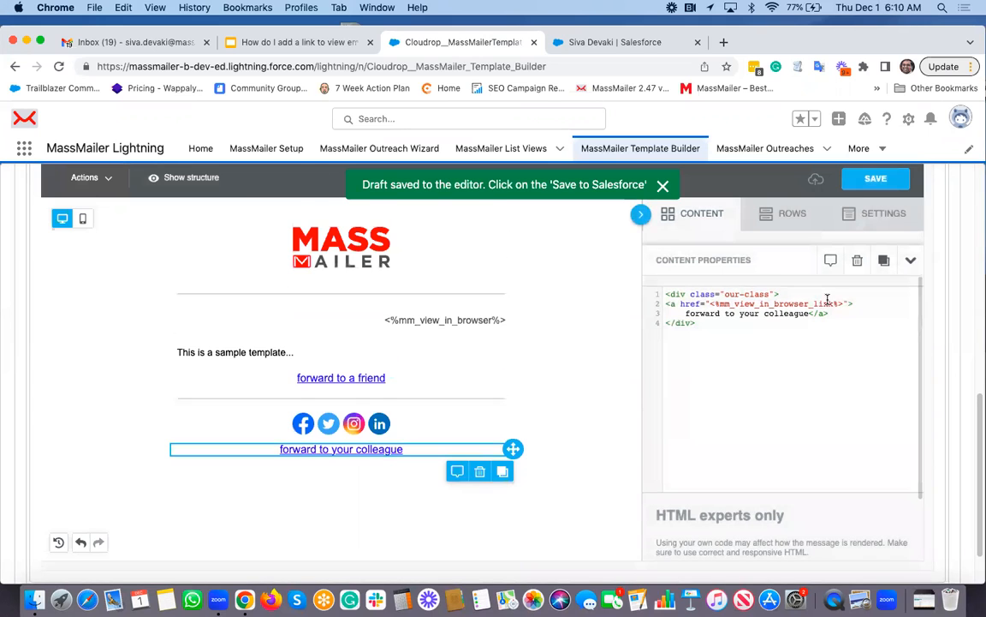
- Save the template to Salesforce and open Send Test
scroll(827, 299, down, 2)
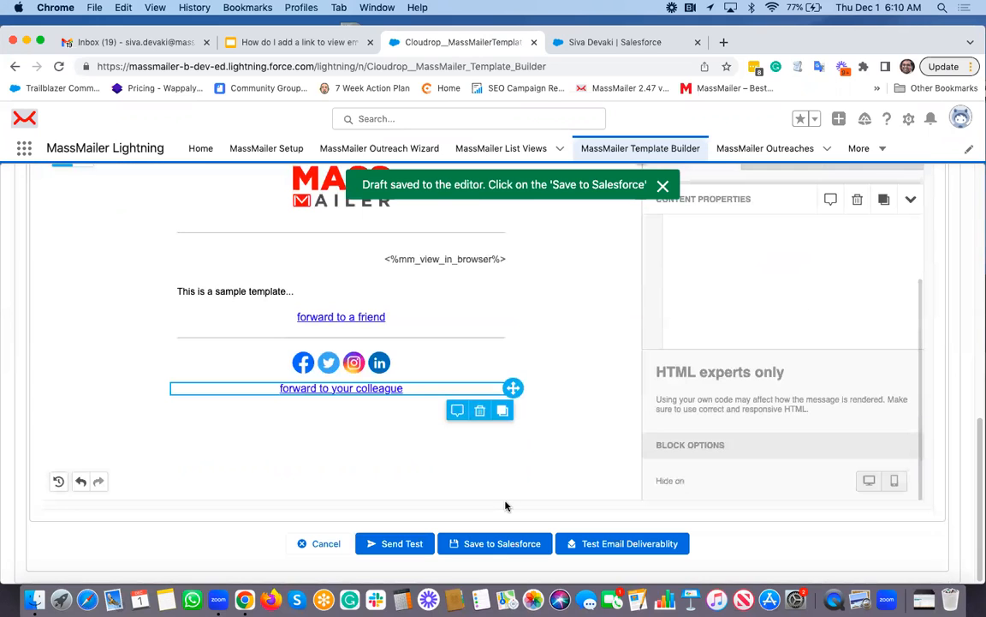
click(500, 543)
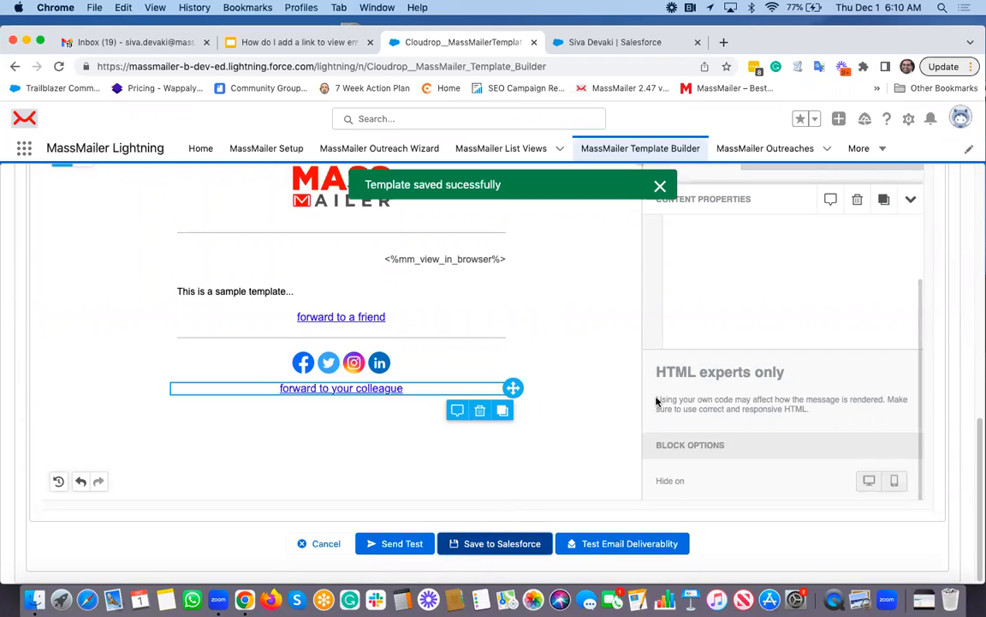
click(390, 544)
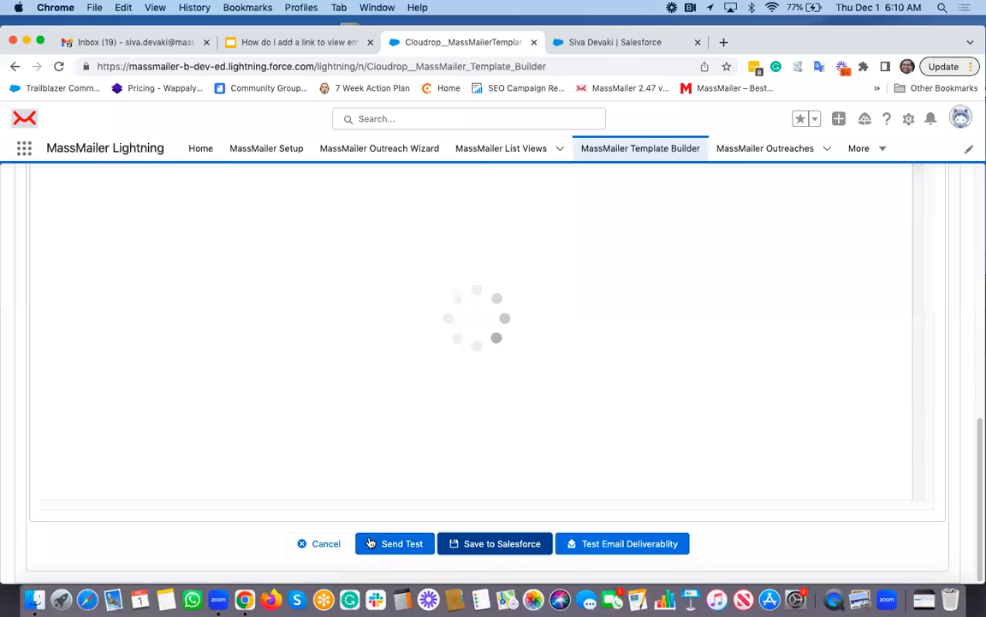
- Switch to the contact's Salesforce tab and set the email field to Email in the MassMailer email form
click(579, 42)
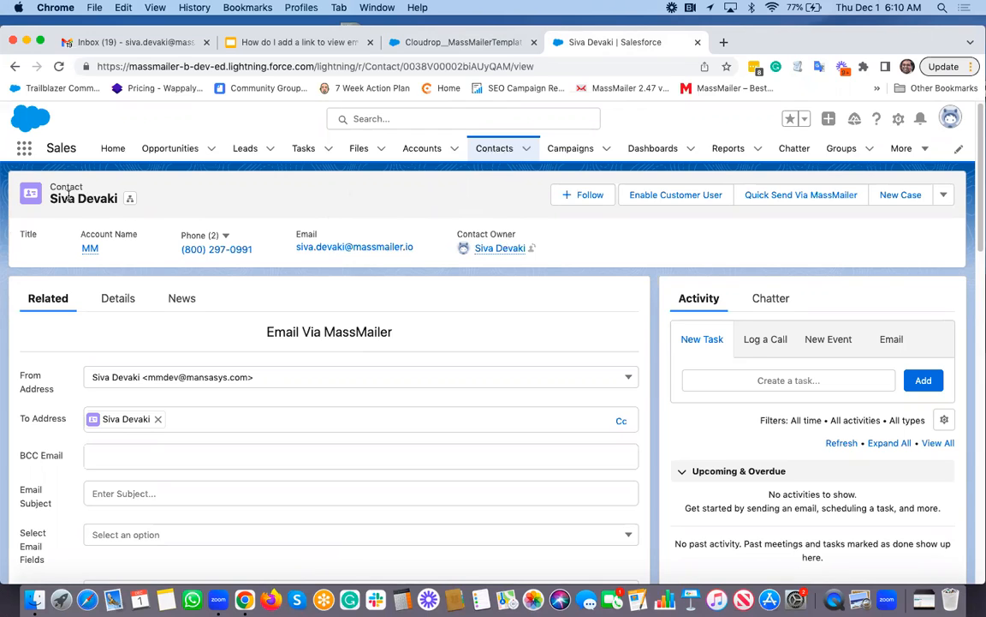
scroll(278, 359, down, 2)
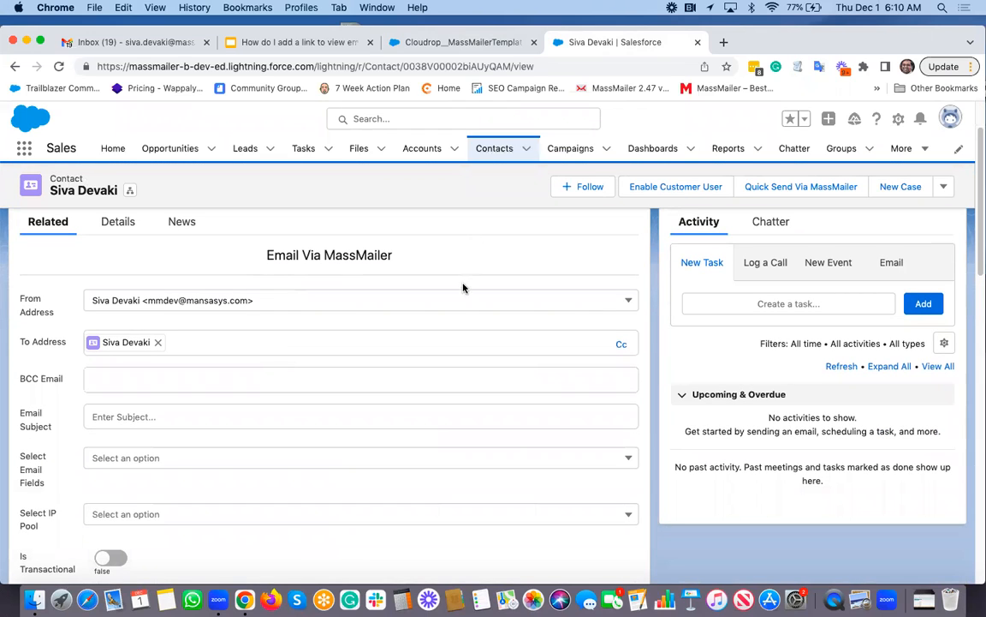
scroll(464, 282, up, 2)
scroll(480, 190, down, 4)
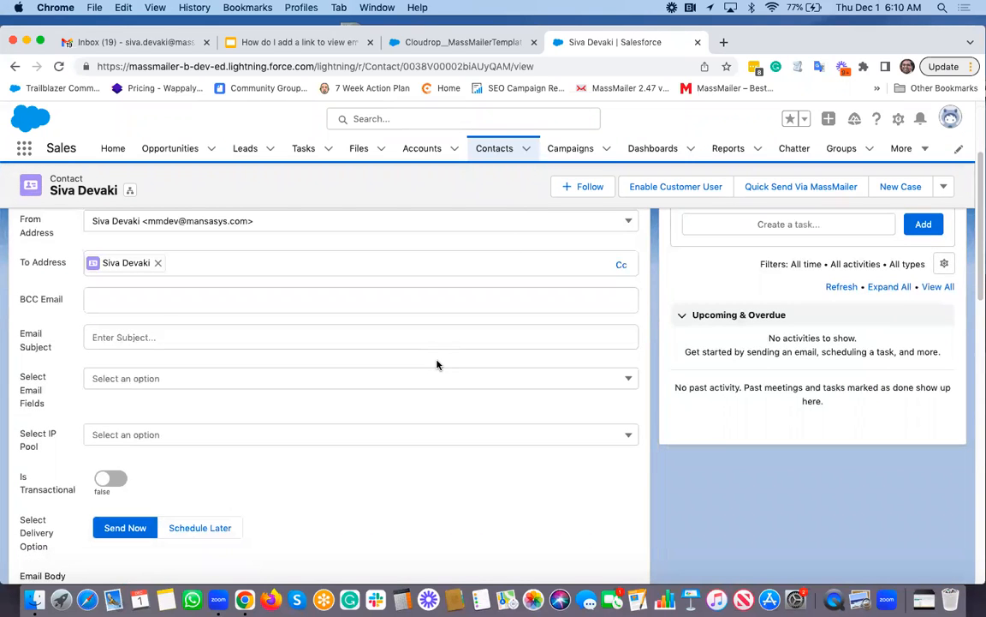
click(140, 379)
click(128, 406)
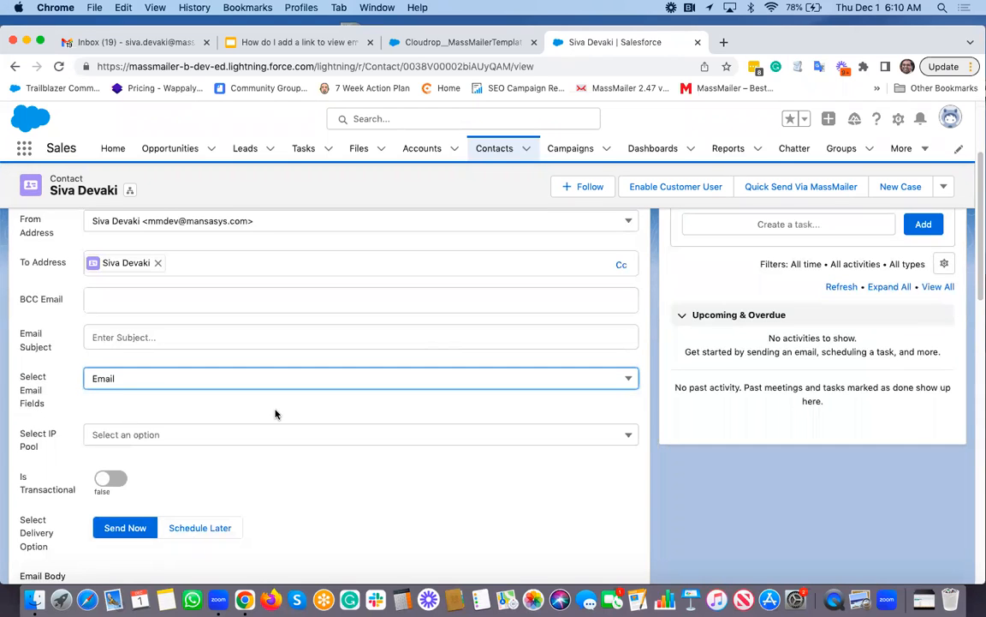
- Load a template from the MassMailer folder by searching for 'view' and picking the matching template
scroll(275, 414, down, 10)
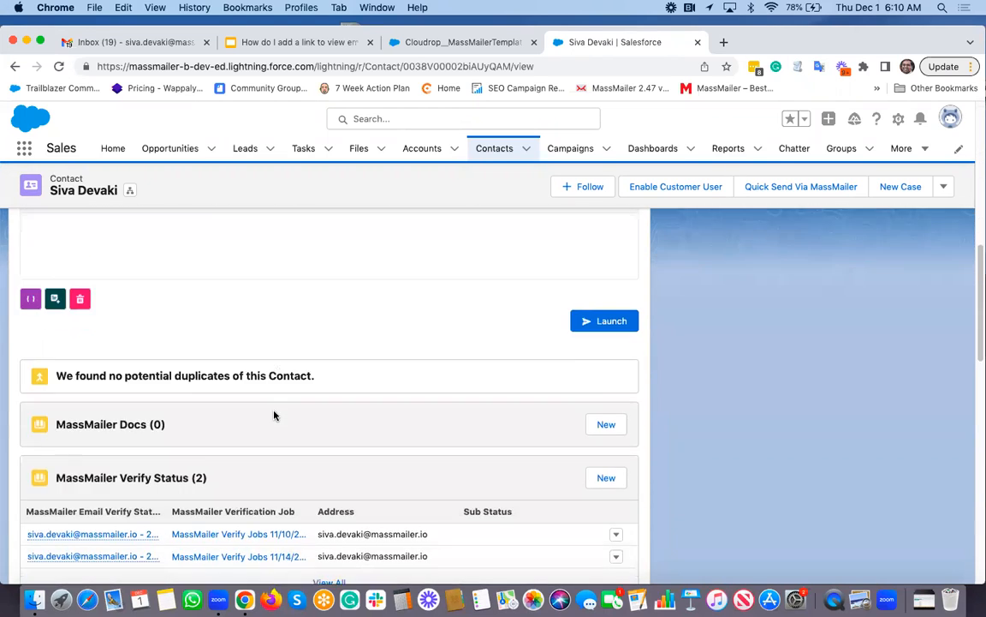
click(54, 339)
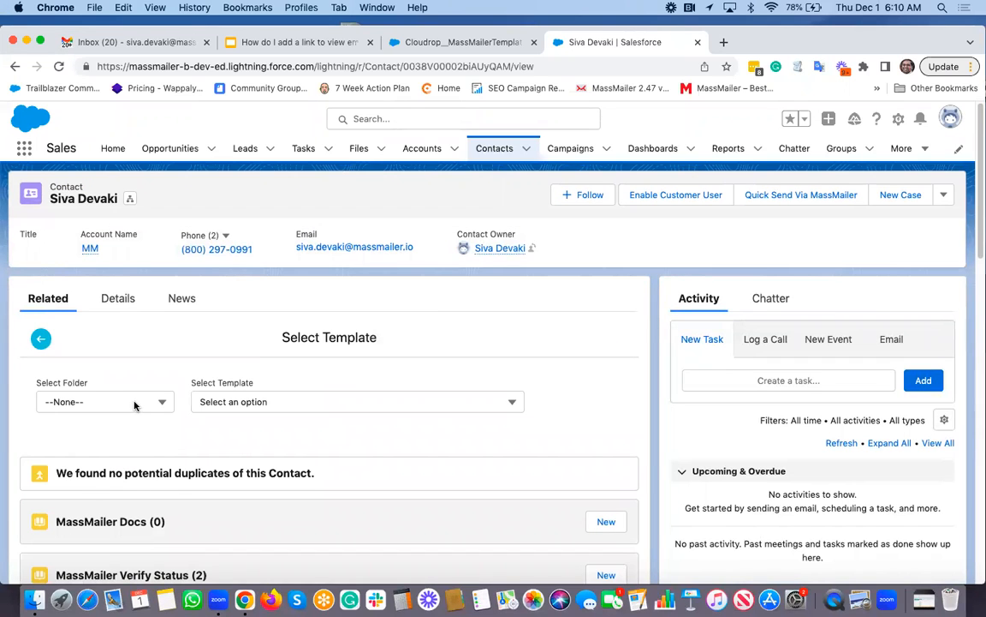
click(136, 404)
click(83, 486)
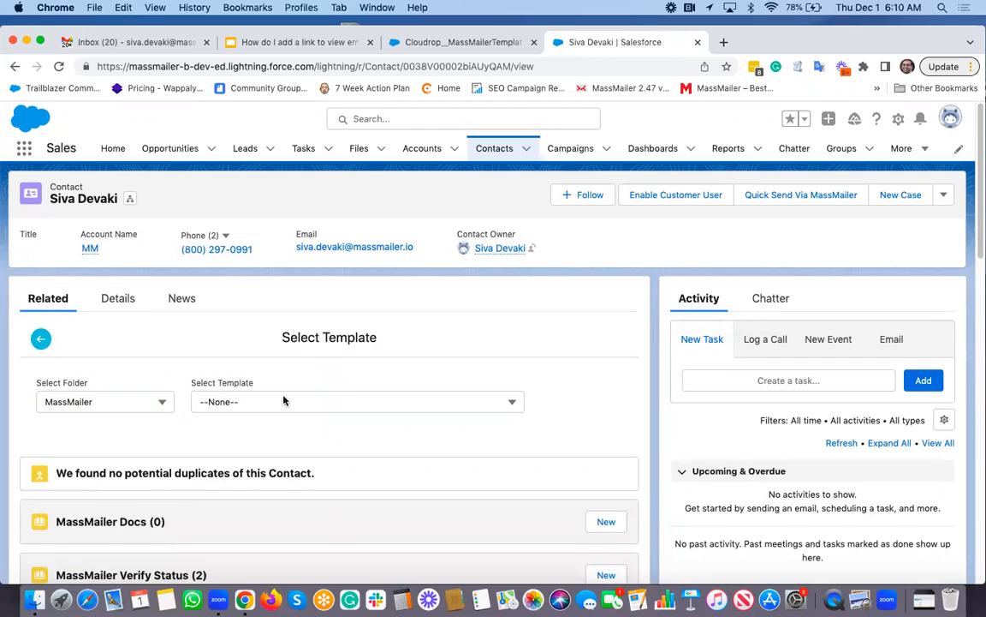
click(272, 402)
text(view)
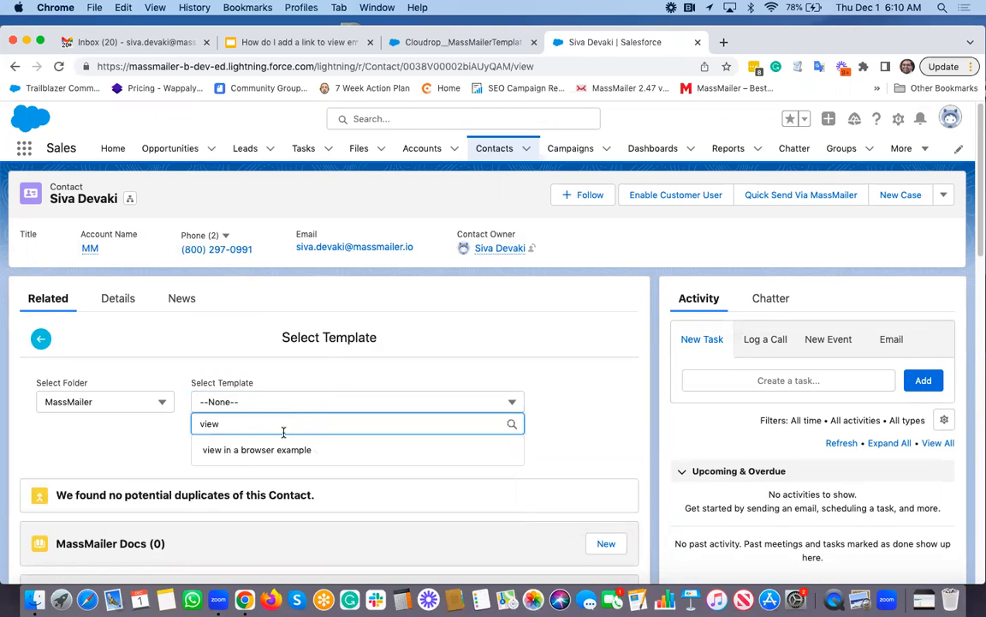
click(283, 446)
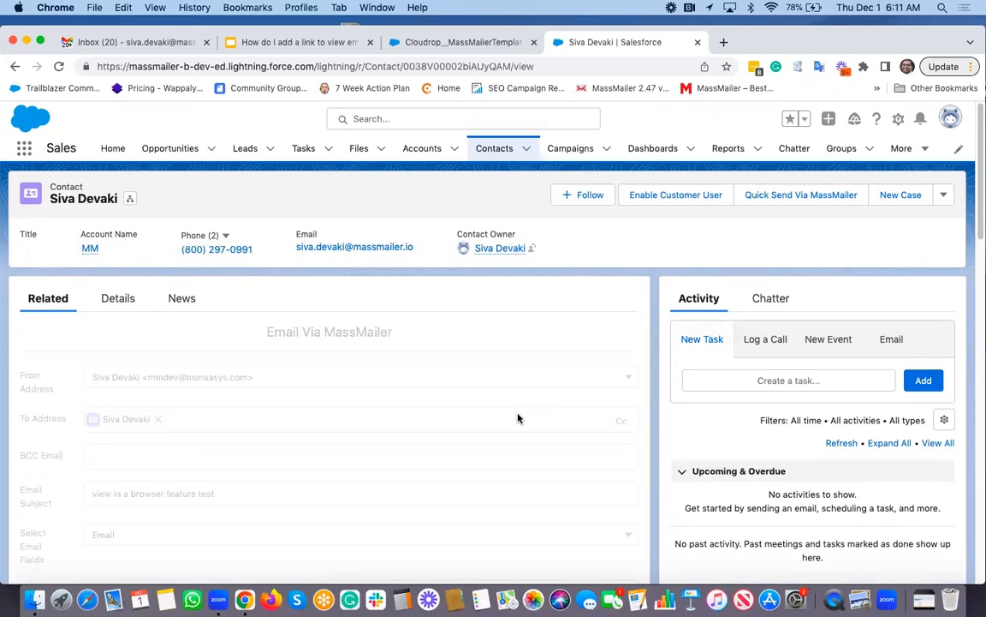
- Scroll down to review the loaded email body
scroll(517, 418, down, 4)
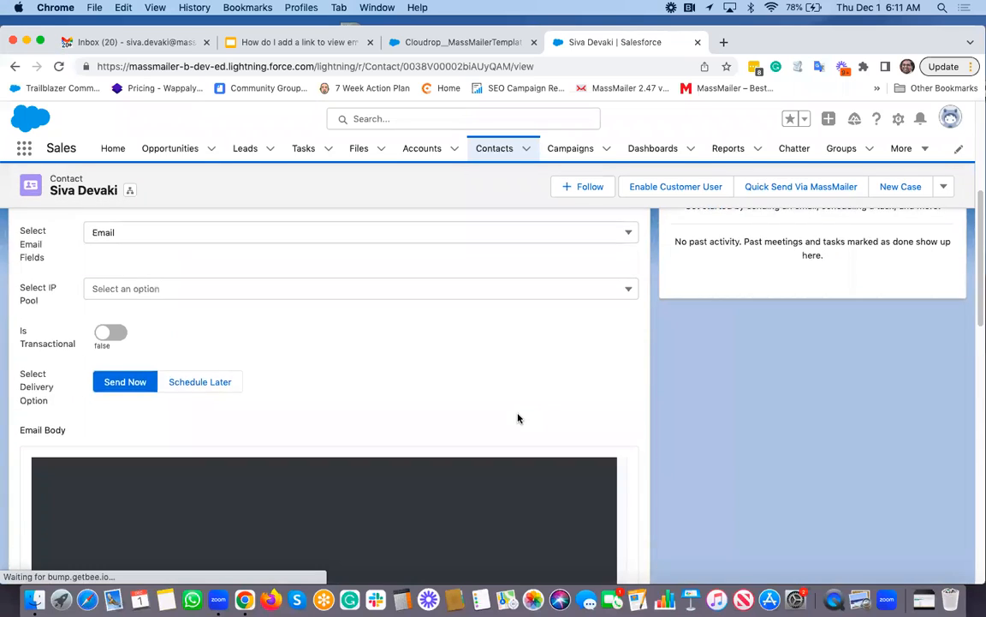
scroll(517, 418, down, 1)
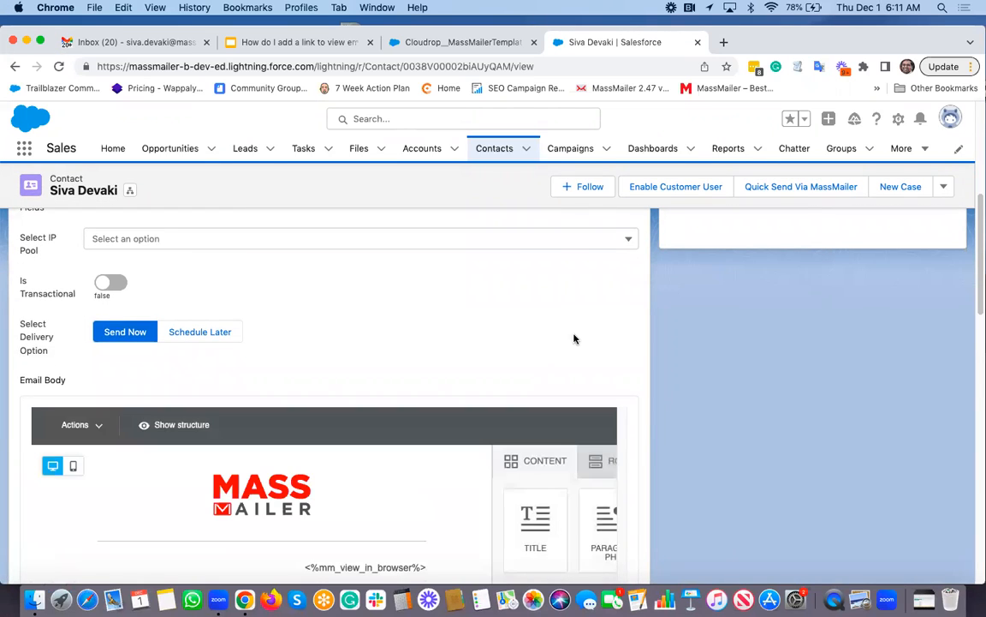
scroll(566, 298, down, 3)
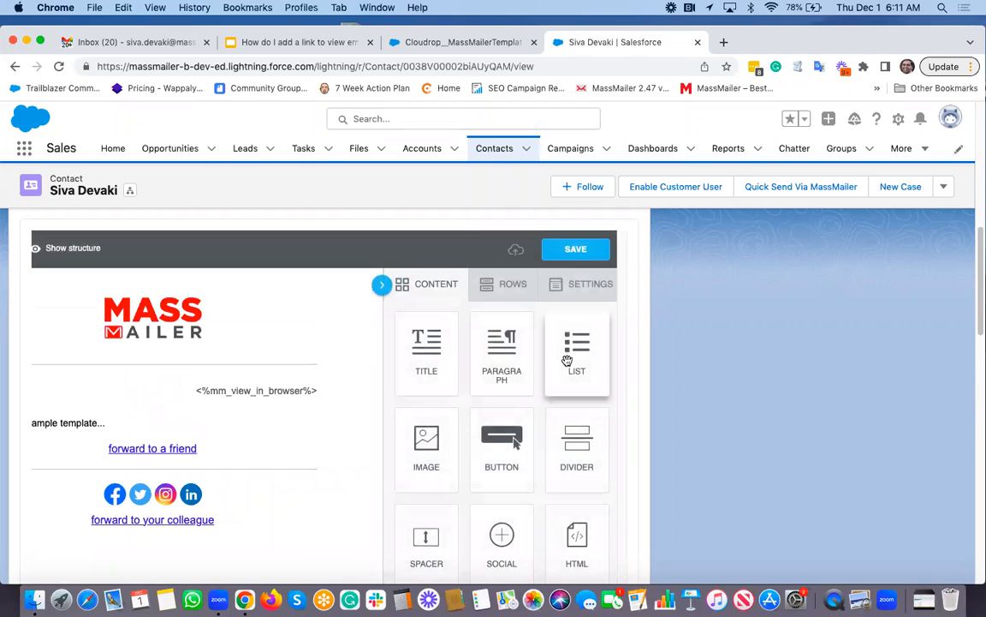
- Launch the outreach to the selected contact and confirm the launch
scroll(567, 360, down, 5)
scroll(567, 359, down, 1)
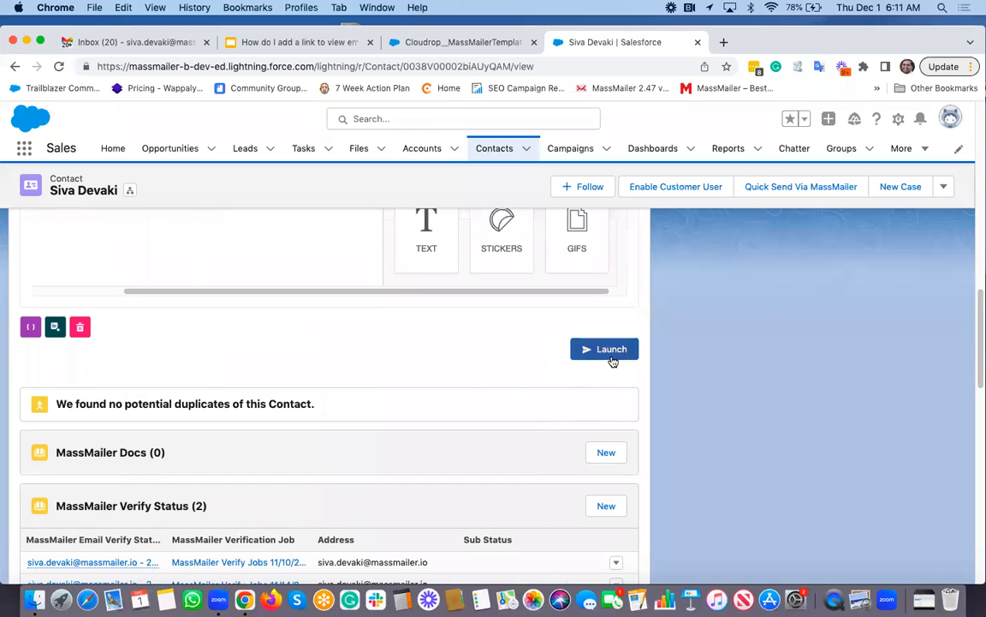
click(611, 359)
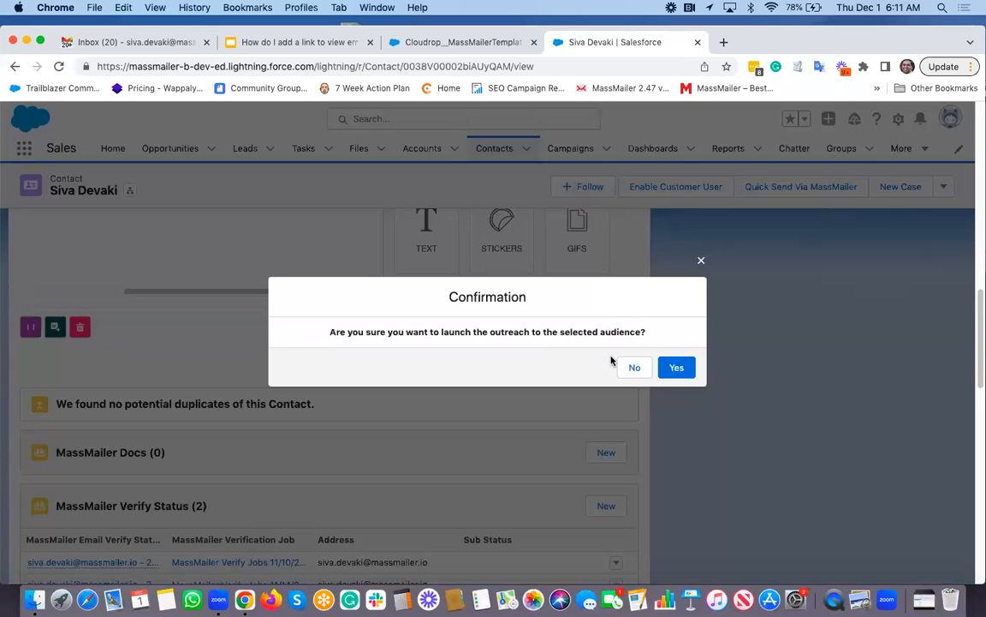
click(677, 368)
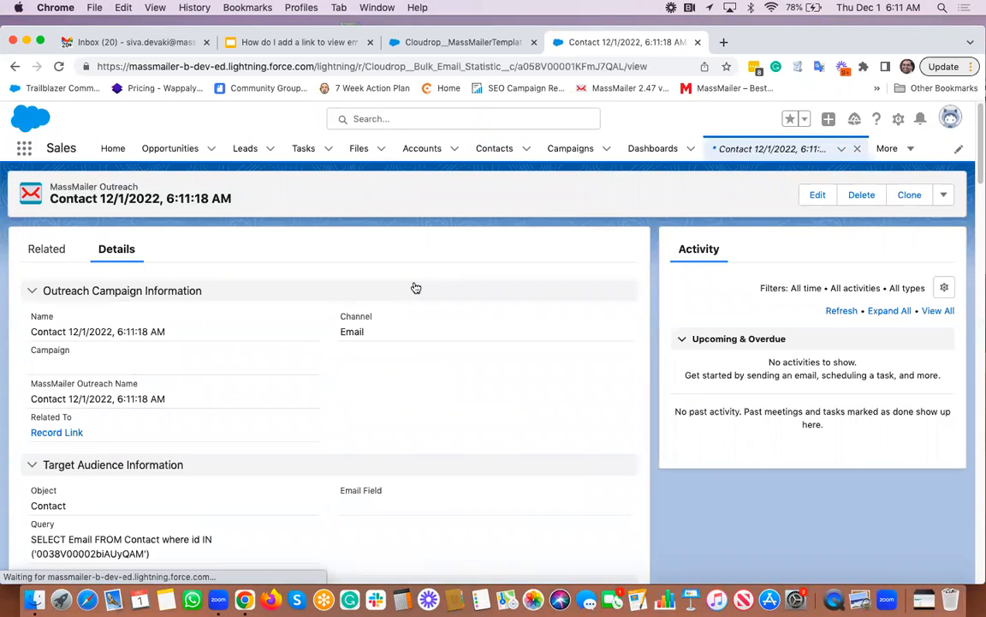
- Copy the outreach's email subject and search Gmail for 'view in a browser feature test'
scroll(412, 286, down, 2)
scroll(162, 434, down, 3)
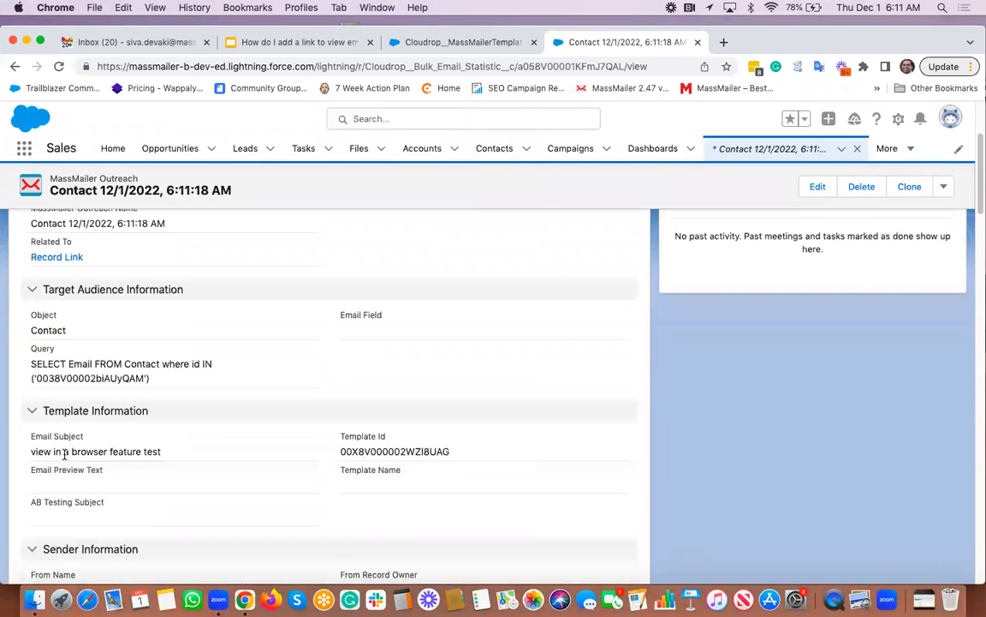
triple_click(64, 454)
key(super+c)
drag(64, 455, 310, 125)
click(310, 124)
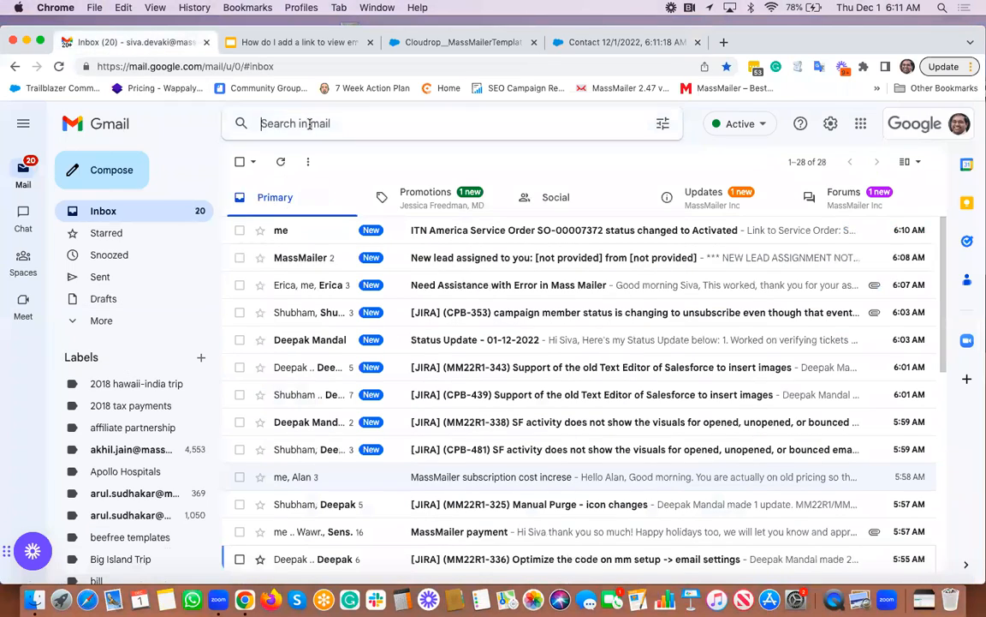
key(super+v)
key(Return)
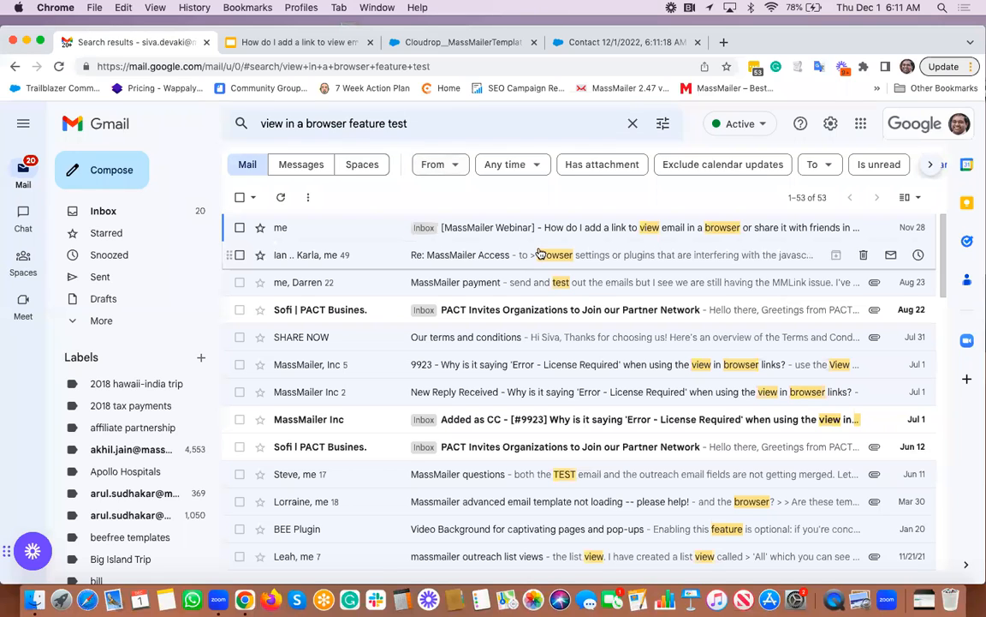
- Rerun the Gmail search and open the newly received 'view in a browser feature test' email
click(419, 123)
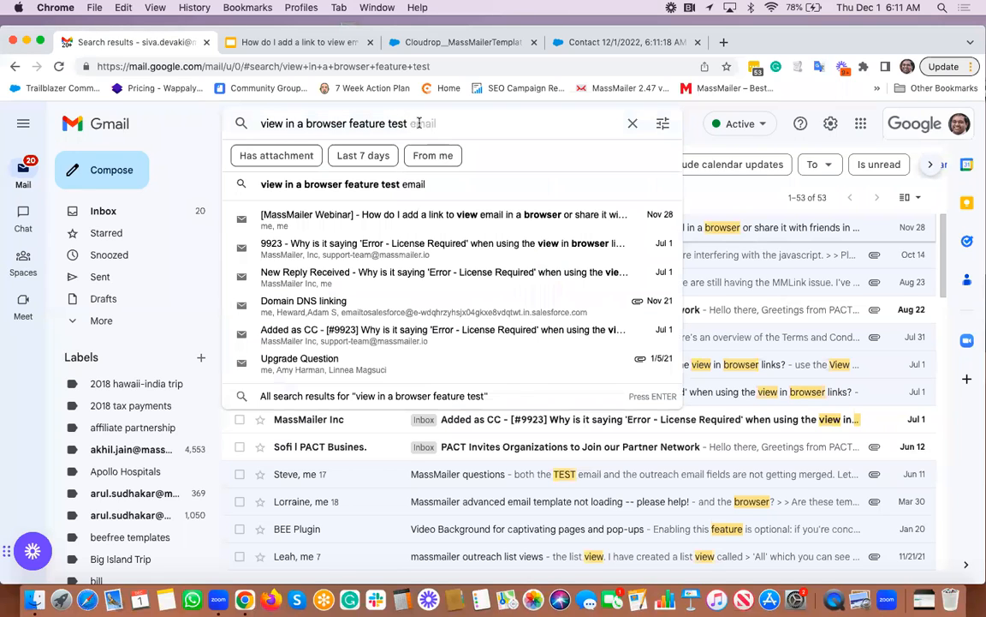
key(Return)
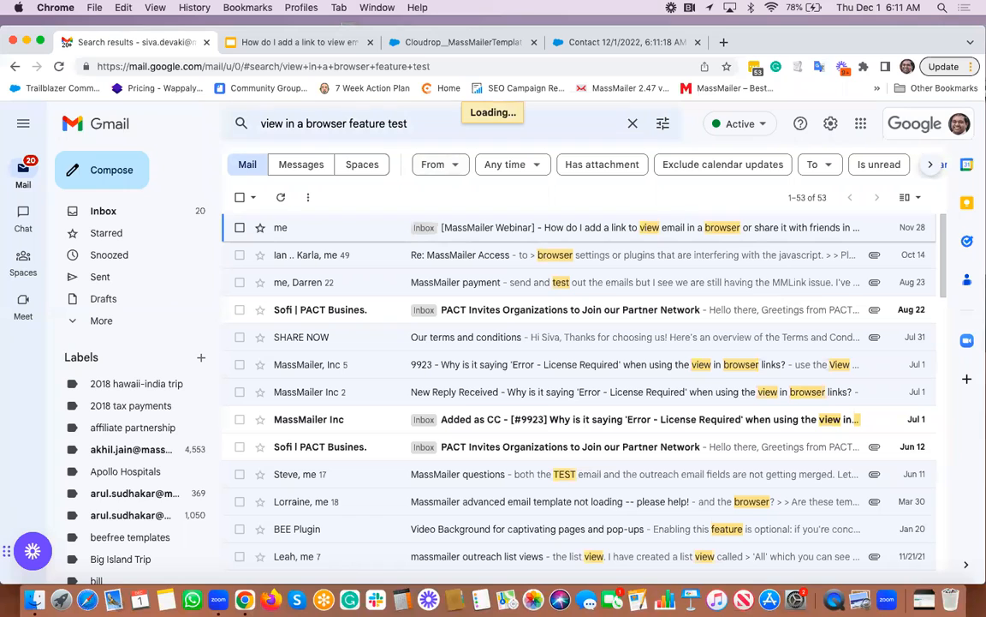
click(420, 123)
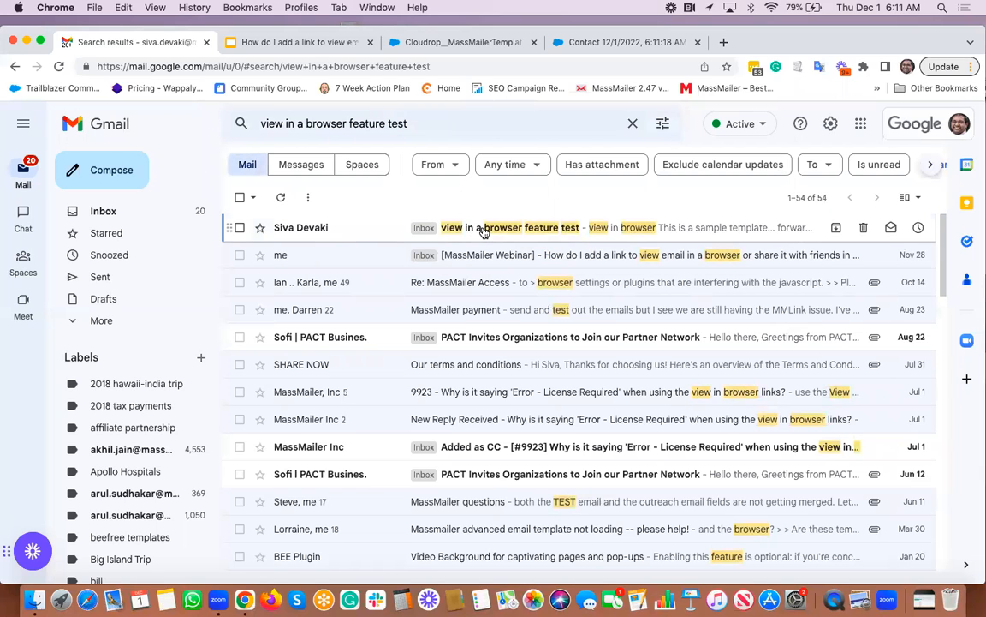
click(484, 232)
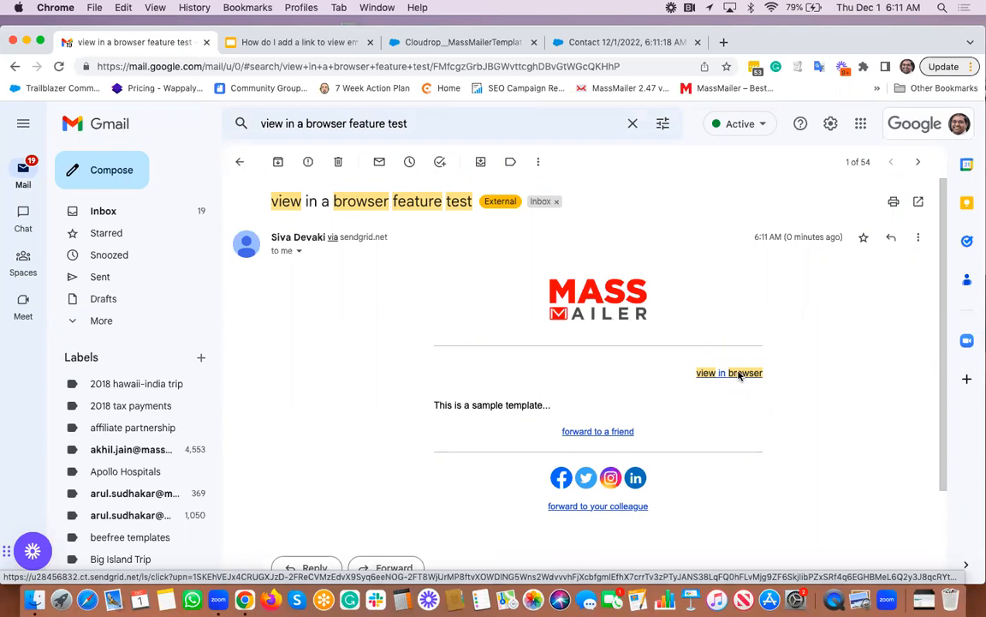
- Open the email's 'view in browser' and 'forward to a friend' links, returning to the Gmail message after each
click(740, 374)
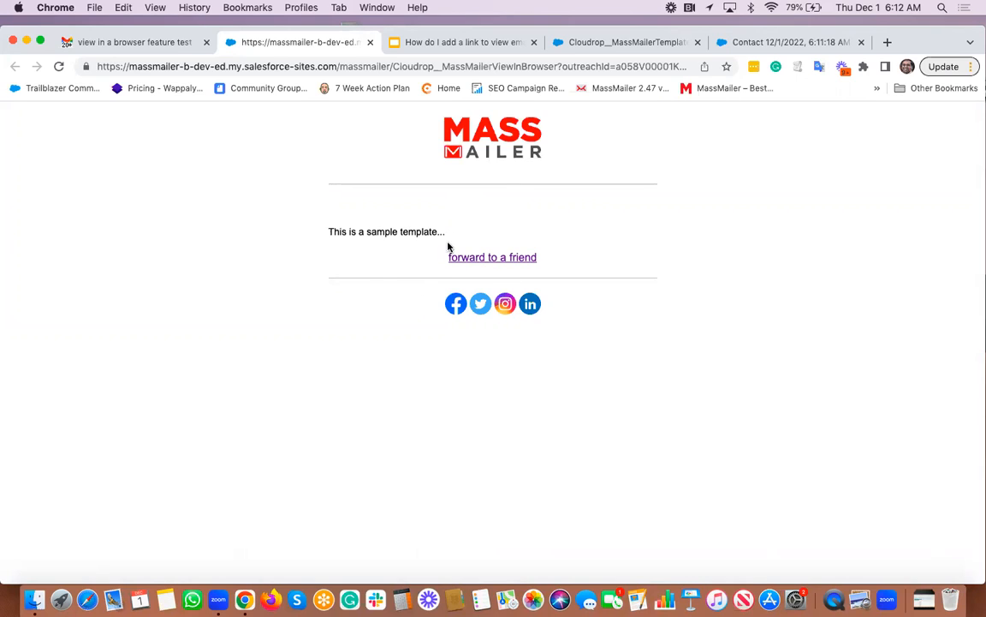
click(154, 40)
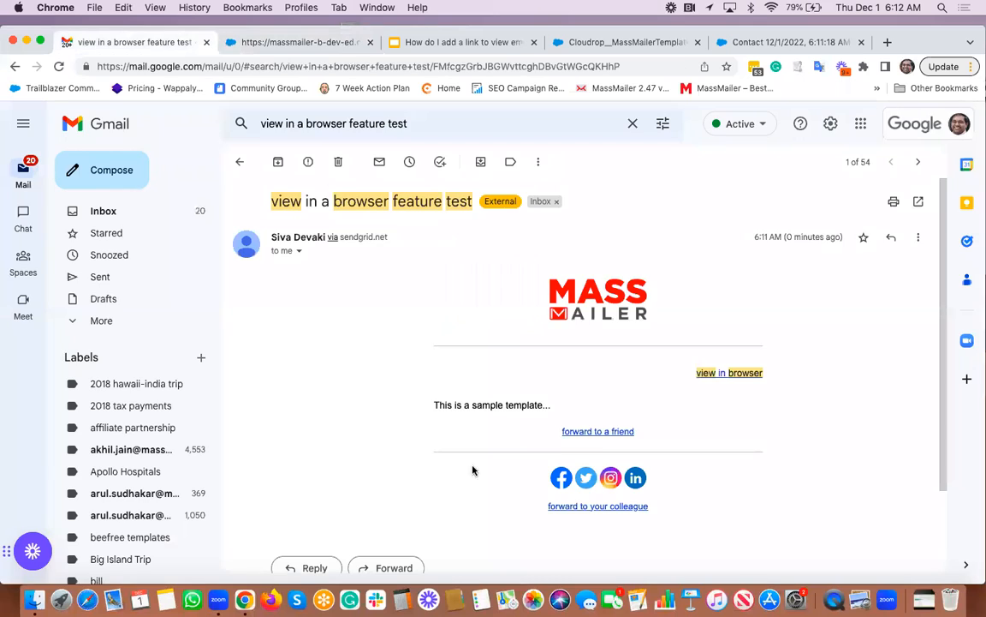
click(597, 432)
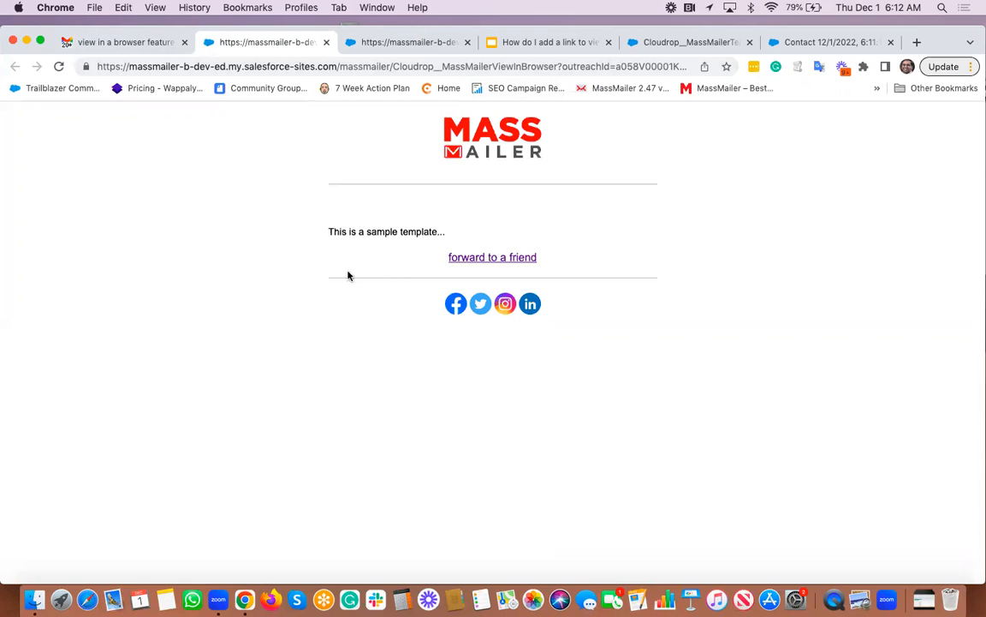
click(146, 45)
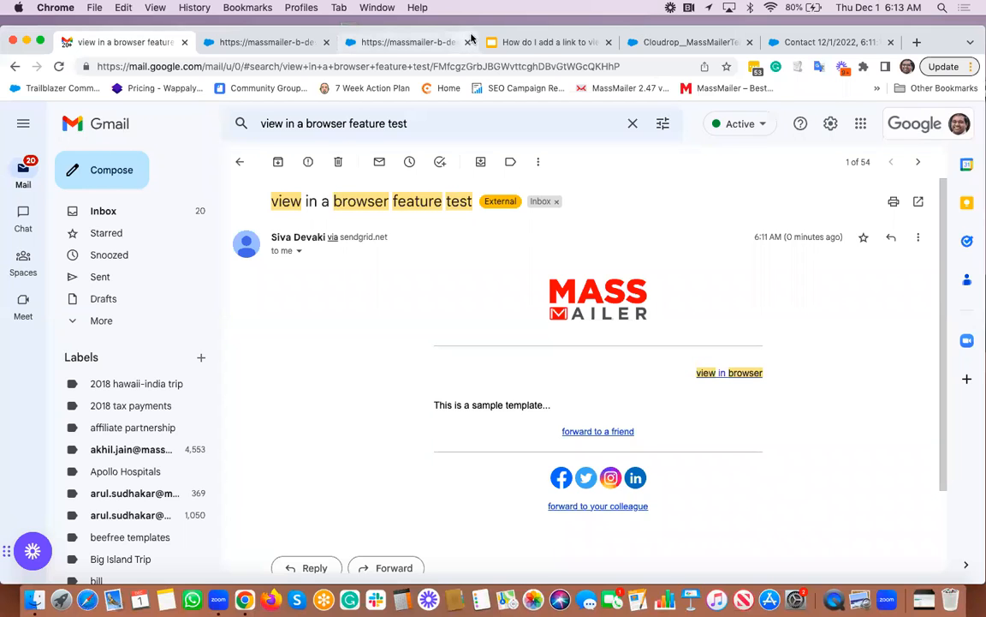
- Switch to the Google Slides presentation and start the slideshow from the 'We are here to help!' slide
click(548, 42)
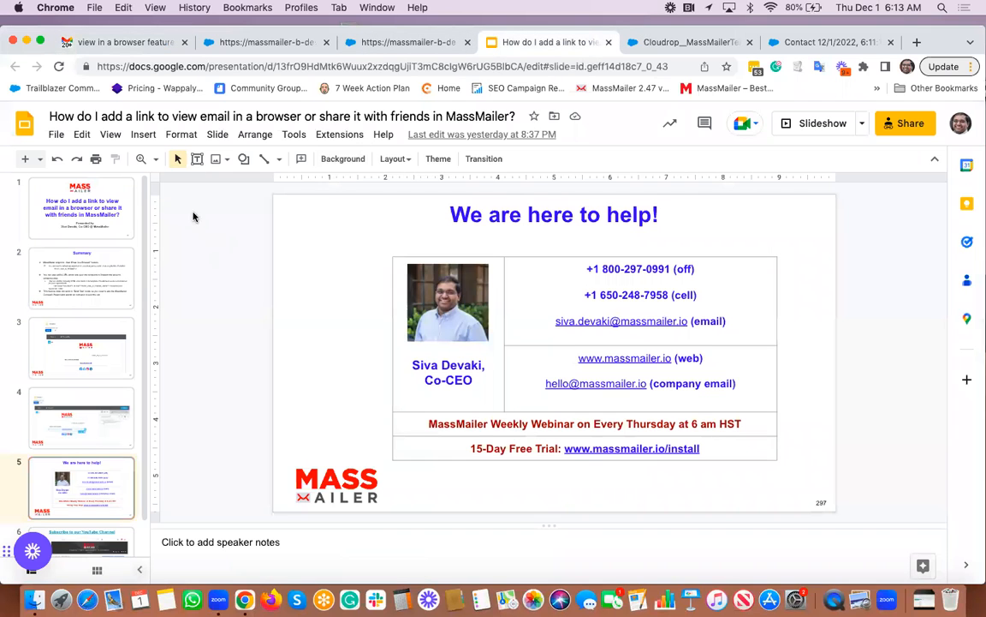
click(110, 135)
click(141, 167)
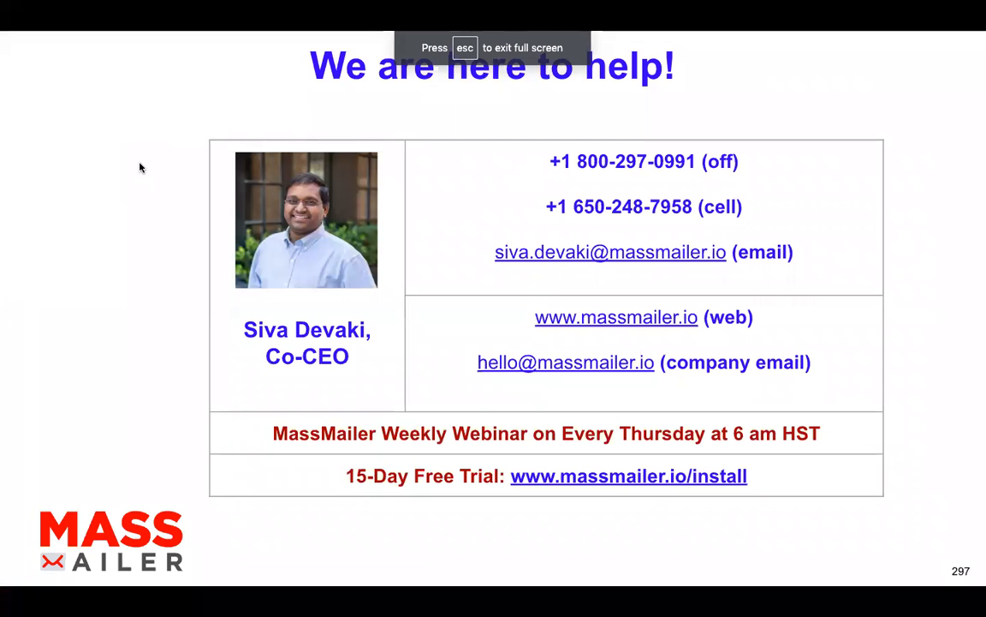